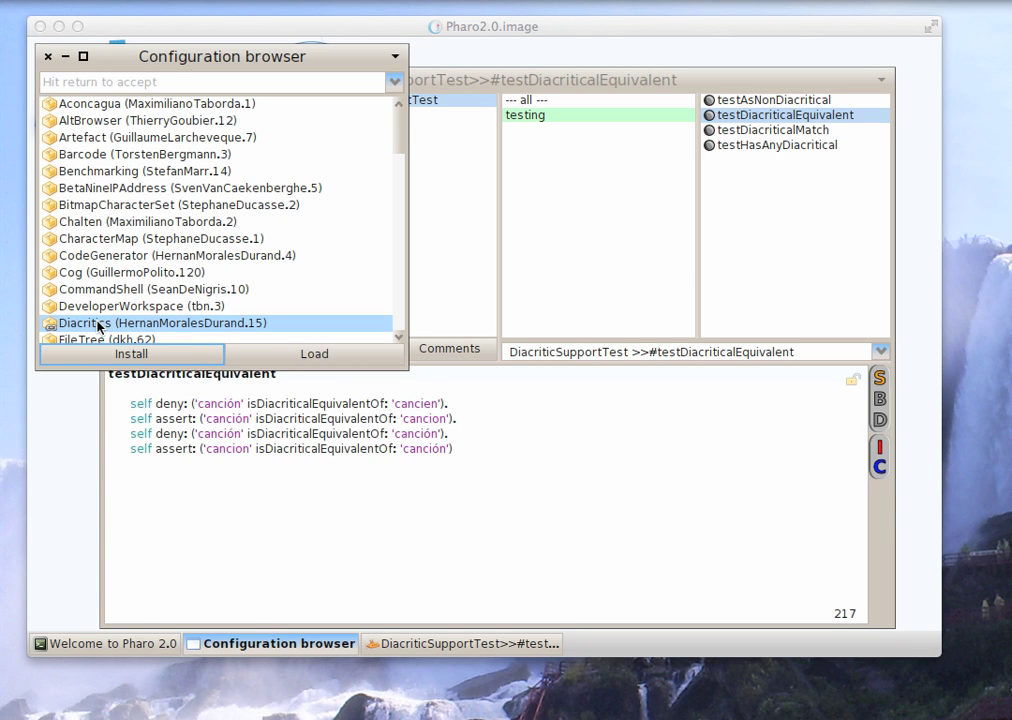
Raise the DiacriticSupportTest>>#testDiacriticalEquivalent browser above the Configuration browser
left_click(515, 78)
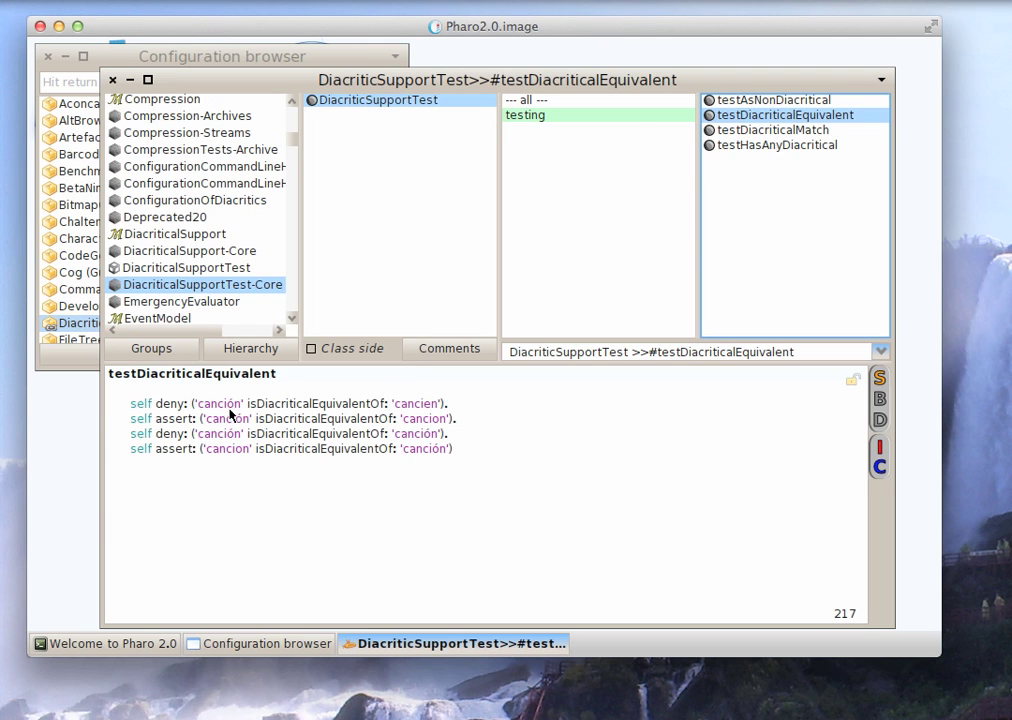